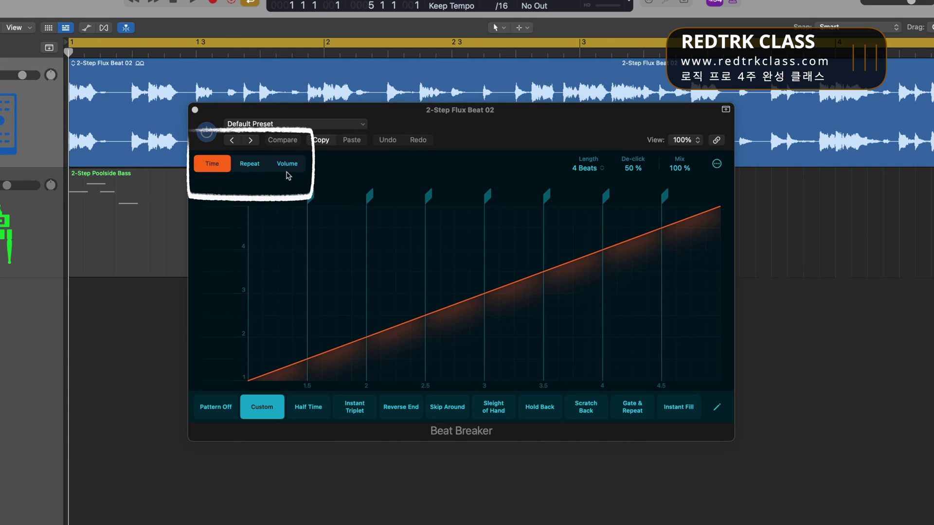
# Look through the Repeat and Volume editing modes of Beat Breaker, then return to Time mode.
pyautogui.click(253, 163)
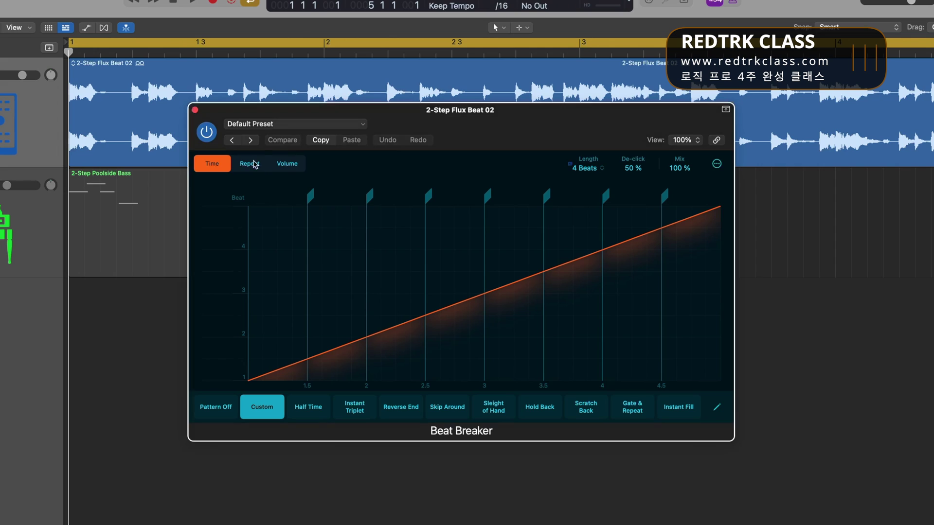
pyautogui.click(289, 165)
pyautogui.click(250, 166)
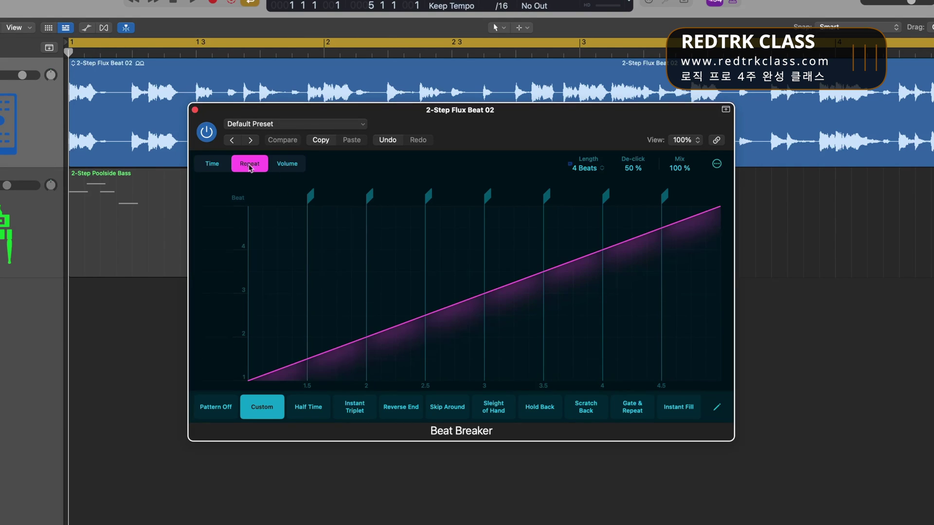
pyautogui.click(217, 168)
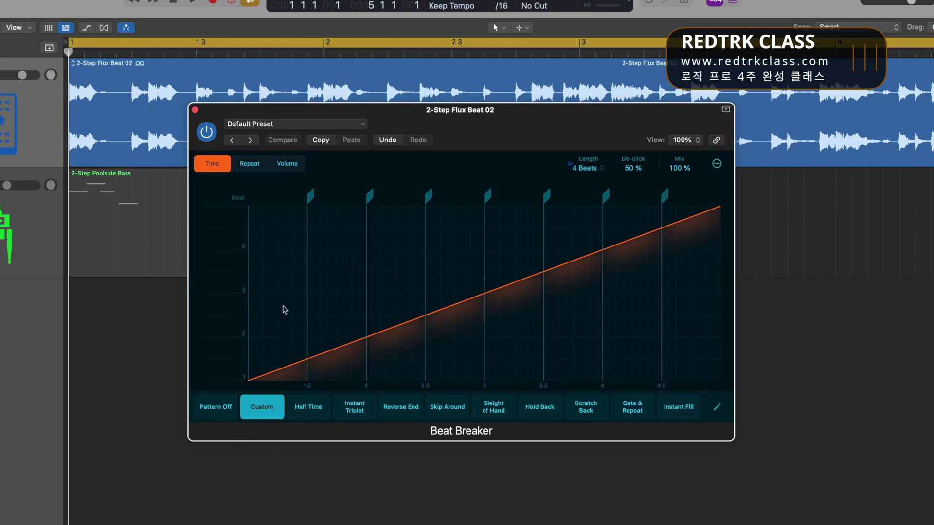
# Try moving the first slice to input beat 2.00 and the slice at 1.5 to beat 1.00, then restore the original slice order.
pyautogui.moveTo(288, 376); pyautogui.dragTo(282, 336)
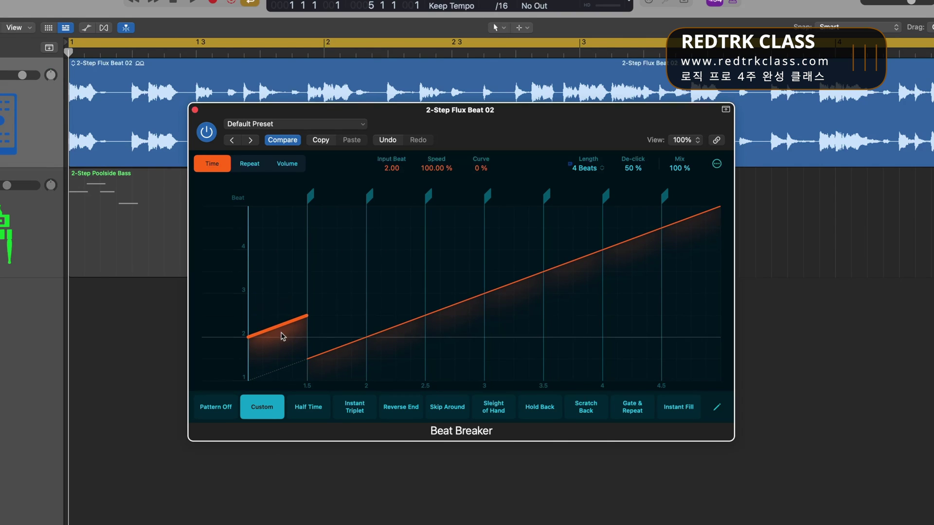
pyautogui.moveTo(337, 352); pyautogui.dragTo(389, 337)
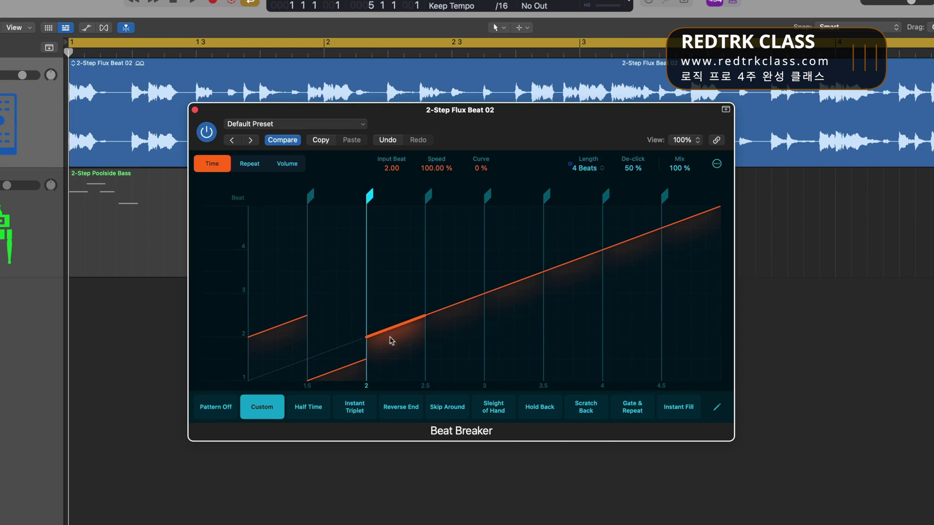
pyautogui.click(274, 330)
pyautogui.moveTo(274, 330); pyautogui.dragTo(459, 313)
pyautogui.moveTo(394, 318); pyautogui.dragTo(435, 295)
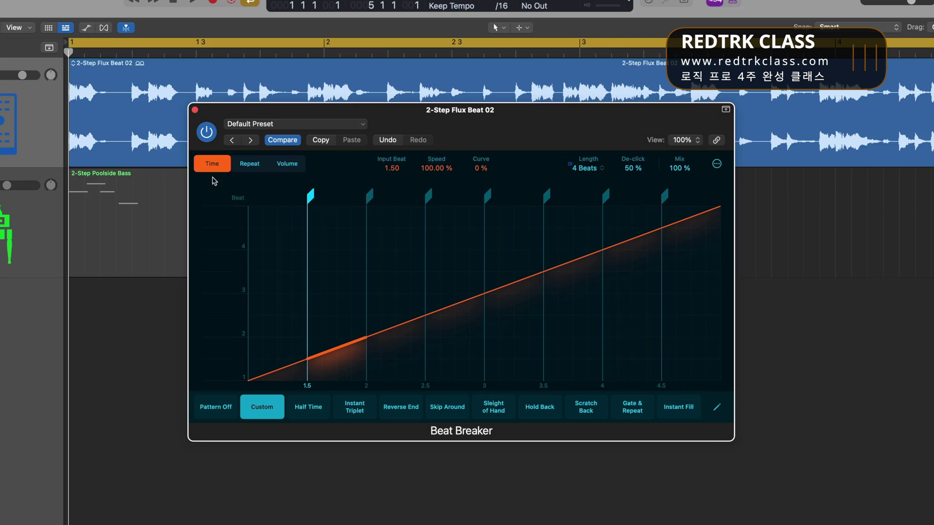
# Examine the per-slice parameters in Repeat mode and Volume mode, and go back to Time mode.
pyautogui.click(248, 166)
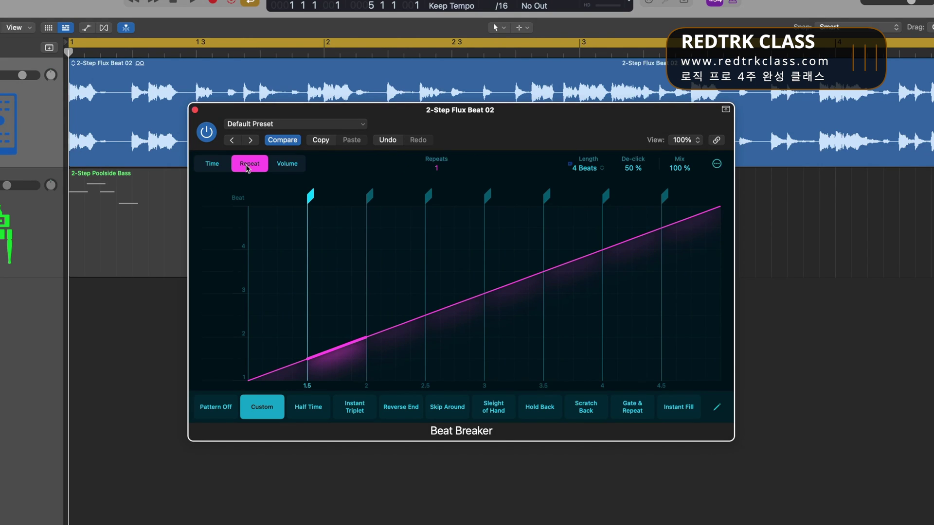
pyautogui.click(289, 165)
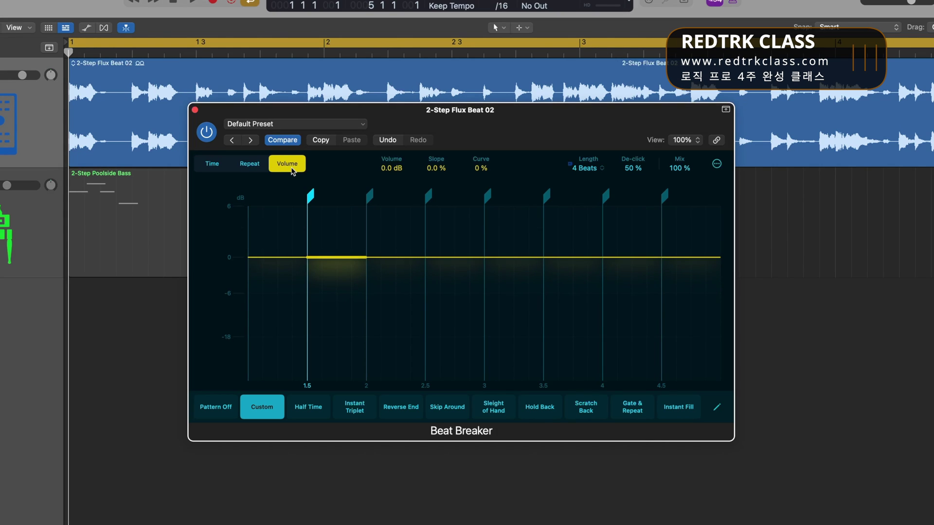
pyautogui.click(200, 165)
# During playback, set the first slice's input beat to 2.50, slice 2 to 4.00, and slices 2.5 and 3.5 to 1.00.
pyautogui.press('space')
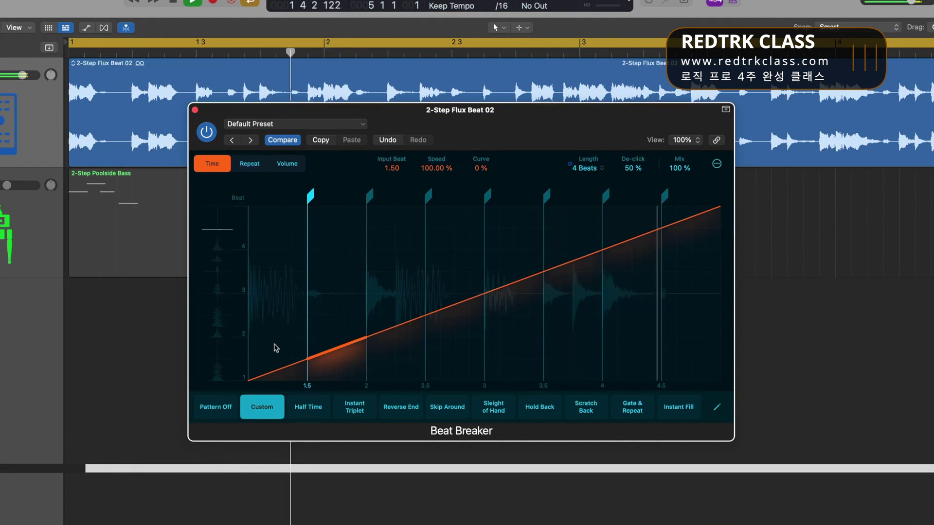
pyautogui.moveTo(276, 371); pyautogui.dragTo(273, 309)
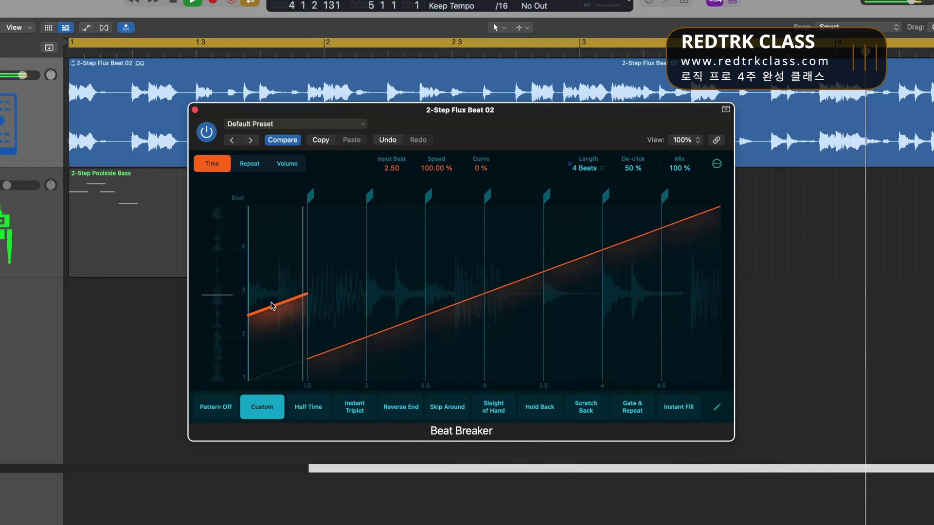
pyautogui.moveTo(396, 327); pyautogui.dragTo(384, 247)
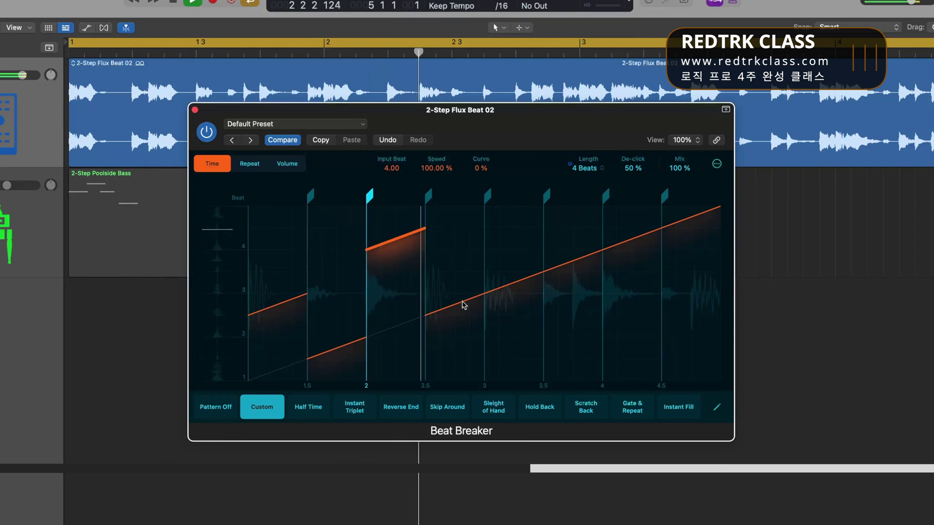
pyautogui.click(463, 305)
pyautogui.moveTo(462, 304); pyautogui.dragTo(462, 364)
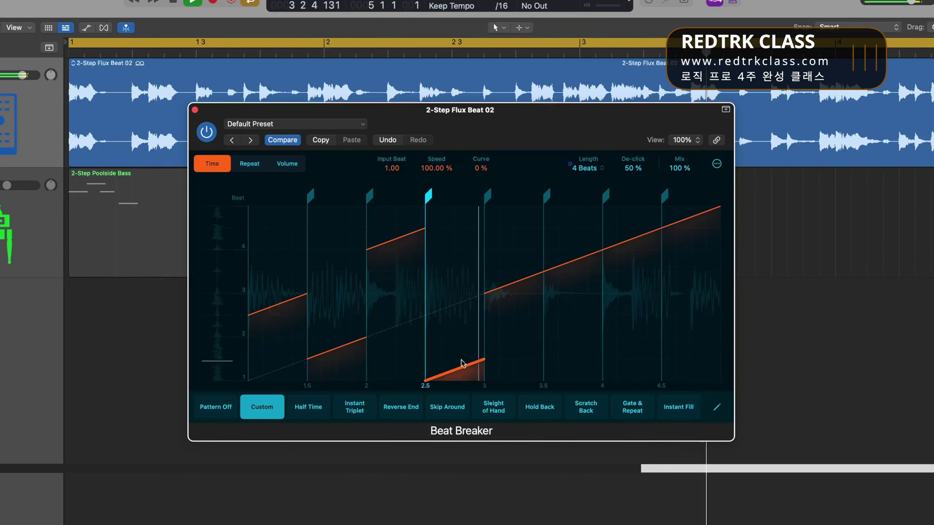
pyautogui.moveTo(554, 271); pyautogui.dragTo(559, 381)
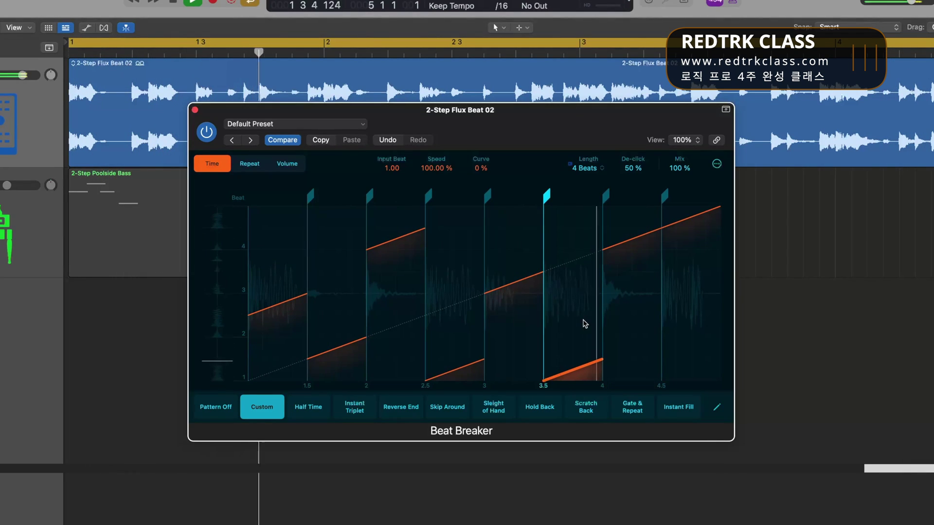
pyautogui.press('space')
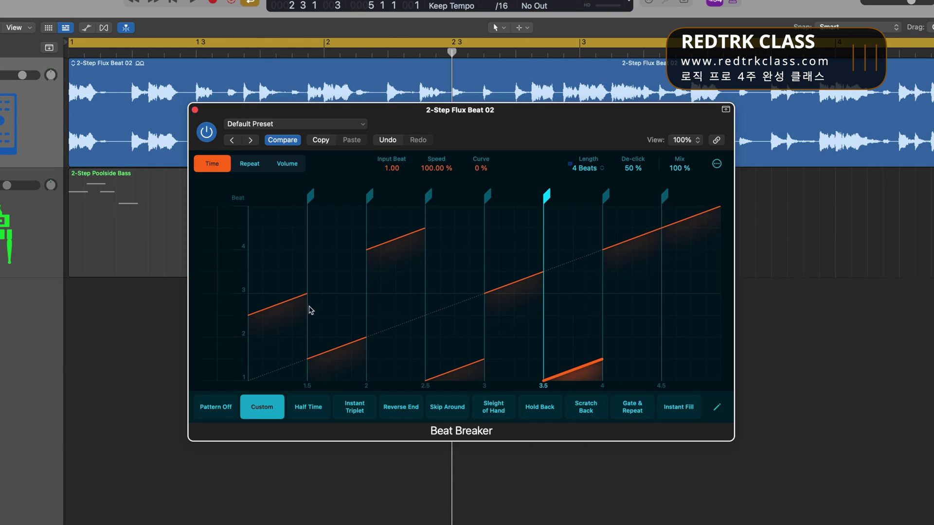
# In Repeat mode during playback, set the first slice and slice 2 to 3 repeats, slice 3.5 to 4, and slice 4.5 to 5.
pyautogui.click(286, 306)
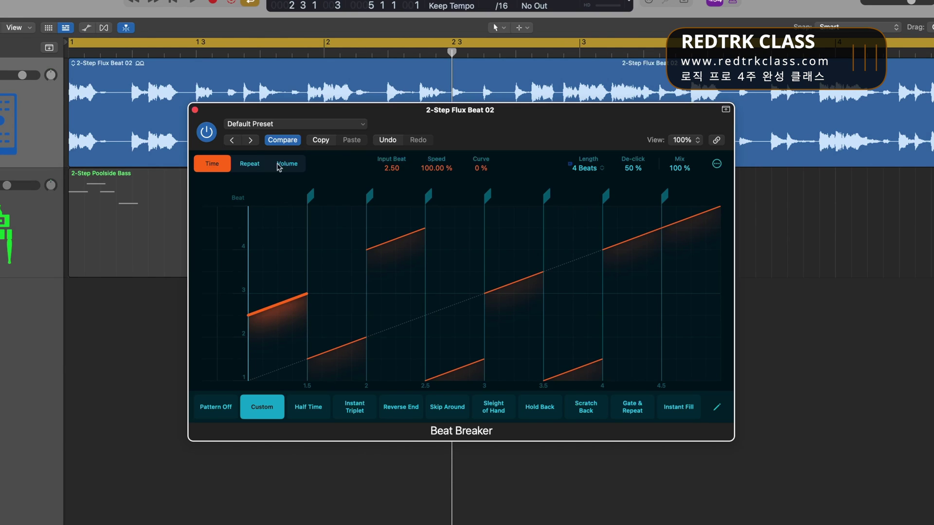
pyautogui.click(249, 164)
pyautogui.press('space')
pyautogui.moveTo(281, 307); pyautogui.dragTo(285, 234)
pyautogui.moveTo(388, 250); pyautogui.dragTo(392, 190)
pyautogui.moveTo(574, 251); pyautogui.dragTo(571, 216)
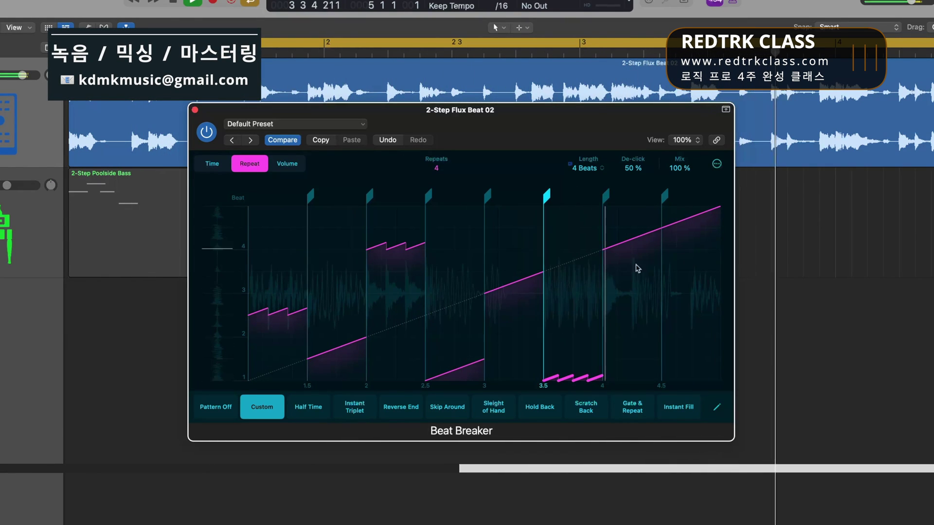
pyautogui.click(692, 204)
pyautogui.moveTo(694, 204); pyautogui.dragTo(694, 165)
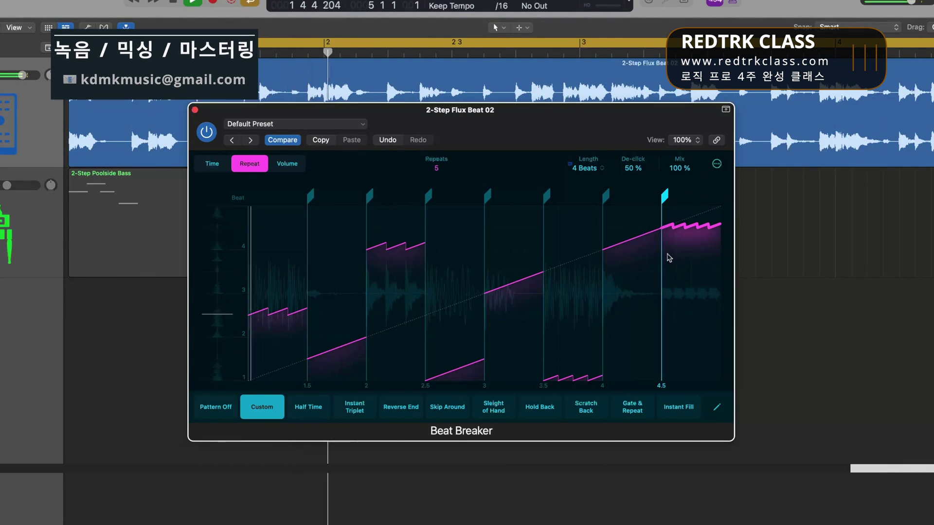
pyautogui.press('space')
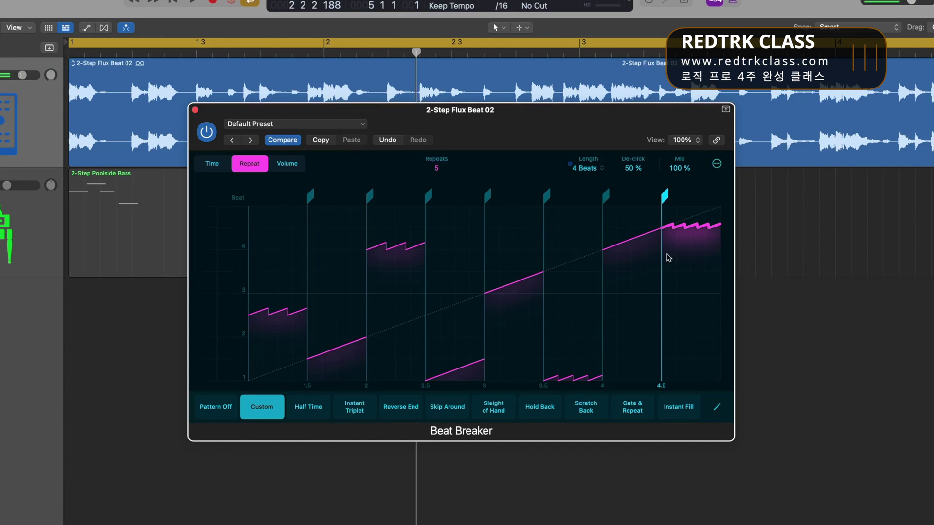
# In Volume mode, set the first slice to -3.4 dB, 1.5 to about -13, 2.5 to about -6, 3.5 to -14.6 and 4.5 to -1.2 dB.
pyautogui.click(287, 164)
pyautogui.press('space')
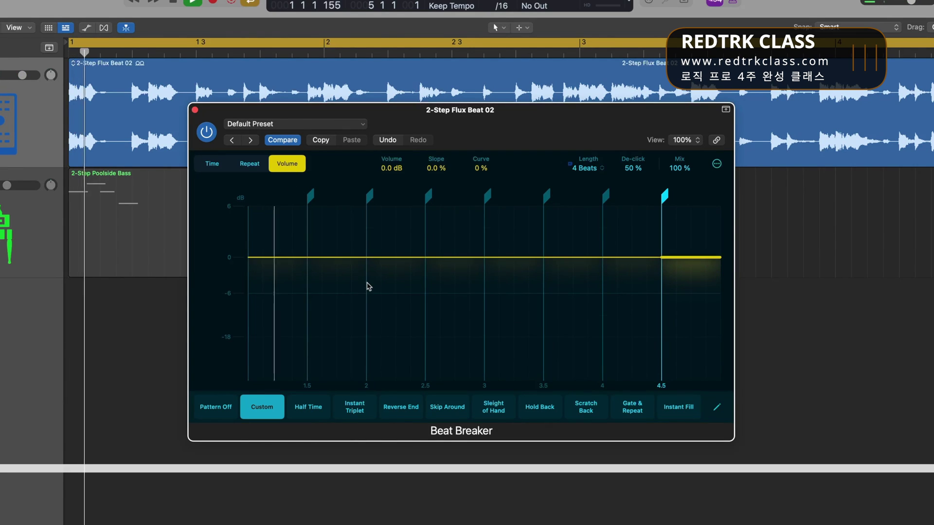
pyautogui.moveTo(452, 258); pyautogui.dragTo(452, 295)
pyautogui.moveTo(565, 257)
pyautogui.mouseDown()
pyautogui.moveTo(559, 233)
pyautogui.moveTo(568, 339)
pyautogui.mouseUp()
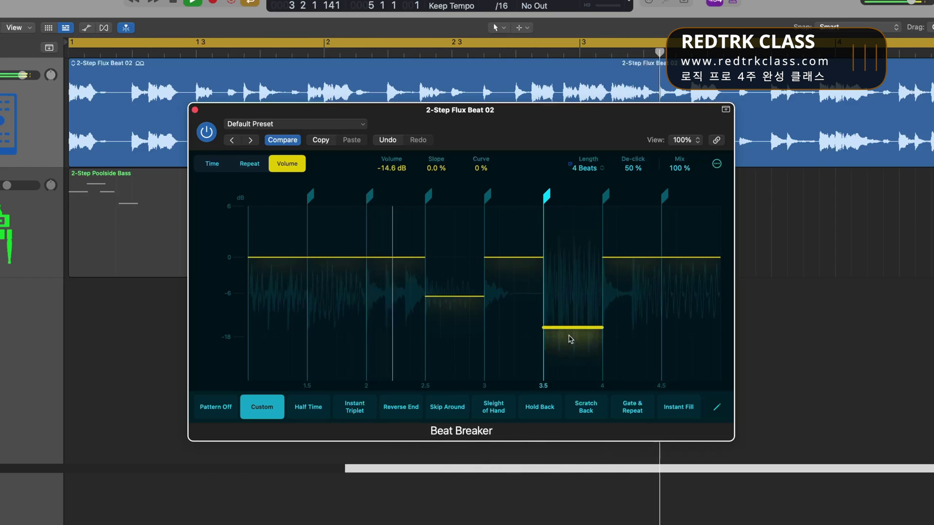
pyautogui.moveTo(674, 292); pyautogui.dragTo(688, 210)
pyautogui.moveTo(362, 272)
pyautogui.mouseDown()
pyautogui.moveTo(361, 307)
pyautogui.moveTo(340, 320)
pyautogui.mouseUp()
pyautogui.moveTo(276, 269); pyautogui.dragTo(277, 290)
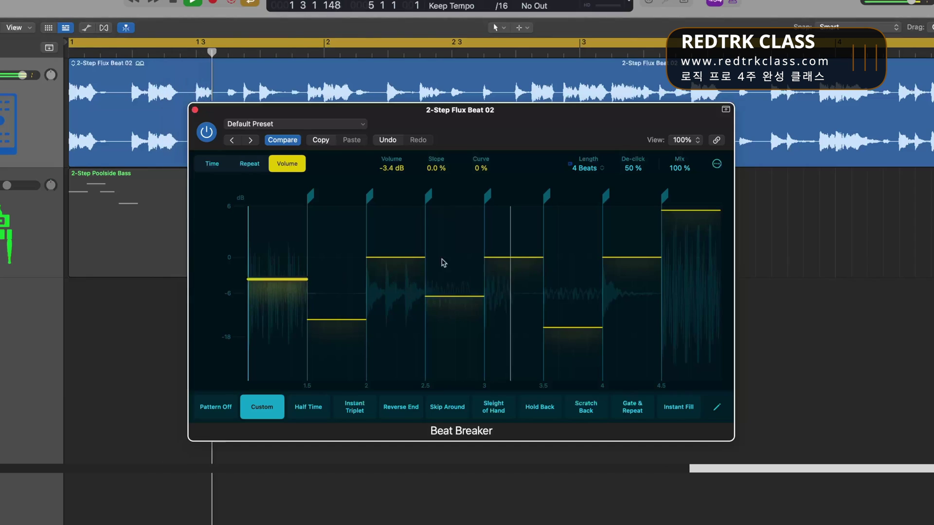
pyautogui.moveTo(679, 217); pyautogui.dragTo(690, 267)
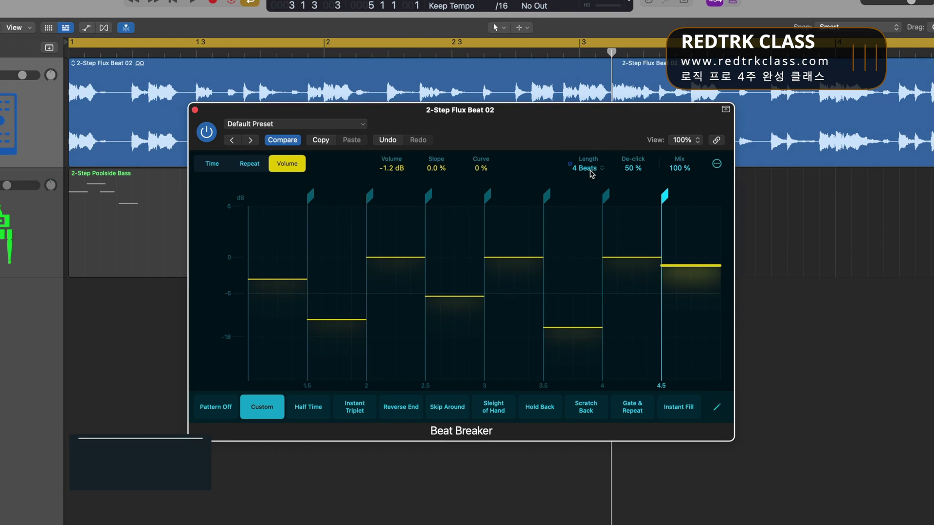
pyautogui.click(589, 169)
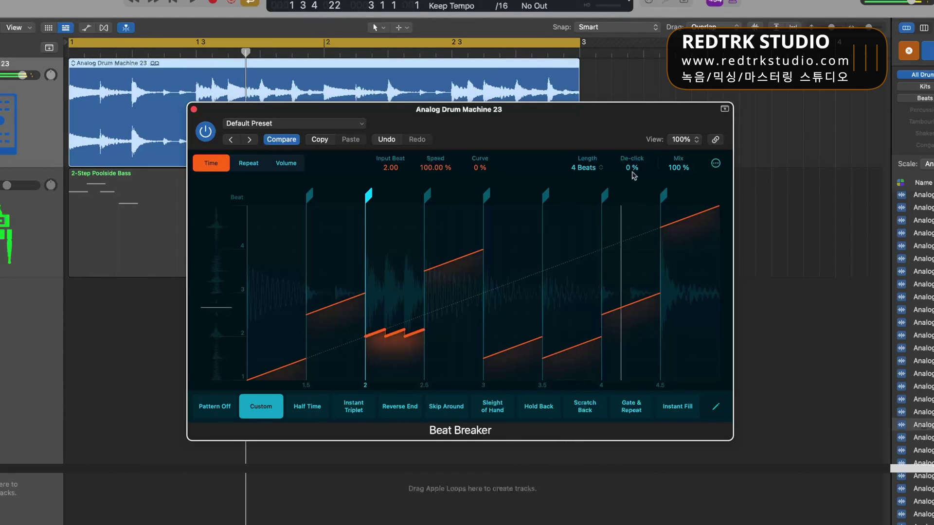
# Set De-click to 83 % while auditioning the Analog Drum Machine loop.
pyautogui.press('space')
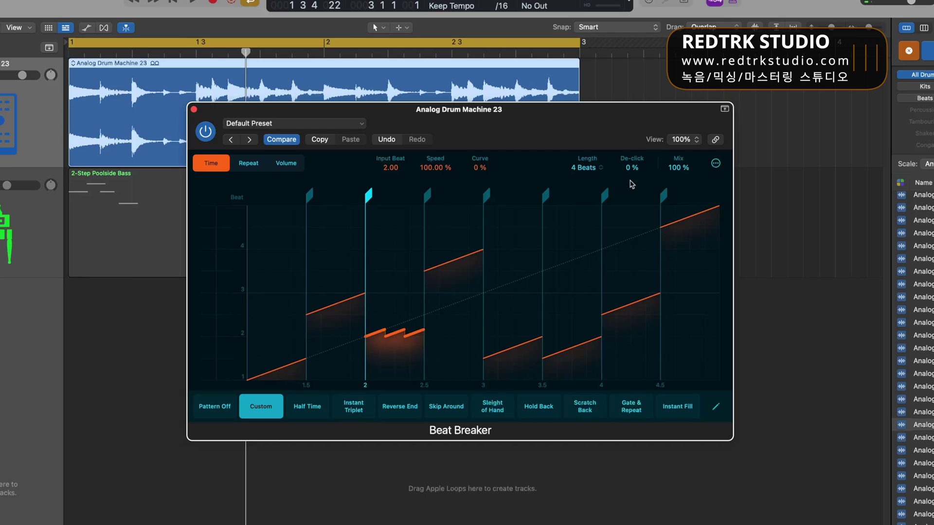
pyautogui.press('space')
pyautogui.moveTo(631, 167); pyautogui.dragTo(631, 39)
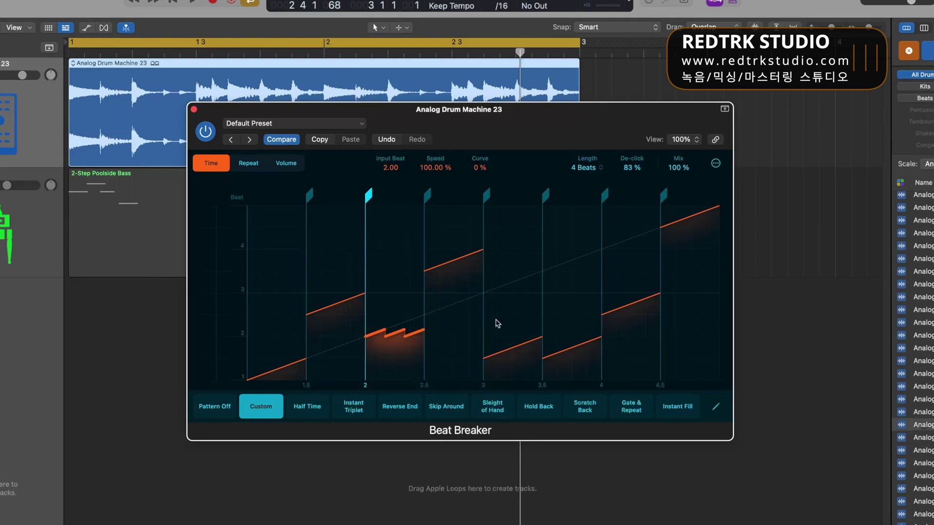
# Move the slice at beat 3 to input beat 2.50 and give the slices at beats 3 and 4 three repeats each.
pyautogui.moveTo(510, 349); pyautogui.dragTo(508, 307)
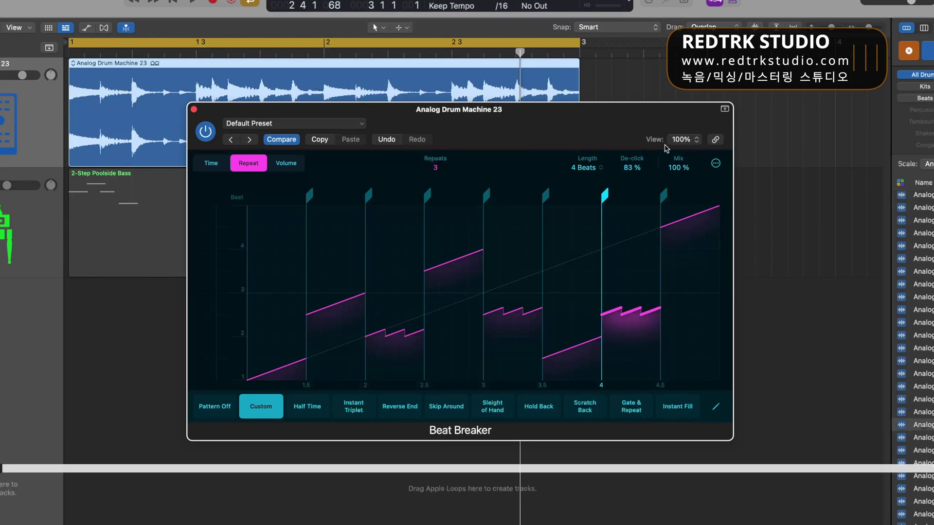
# Lower the Mix to 36 % while the loop plays, and stop playback.
pyautogui.press('space')
pyautogui.moveTo(679, 173); pyautogui.dragTo(705, 482)
pyautogui.moveTo(704, 424); pyautogui.dragTo(710, 348)
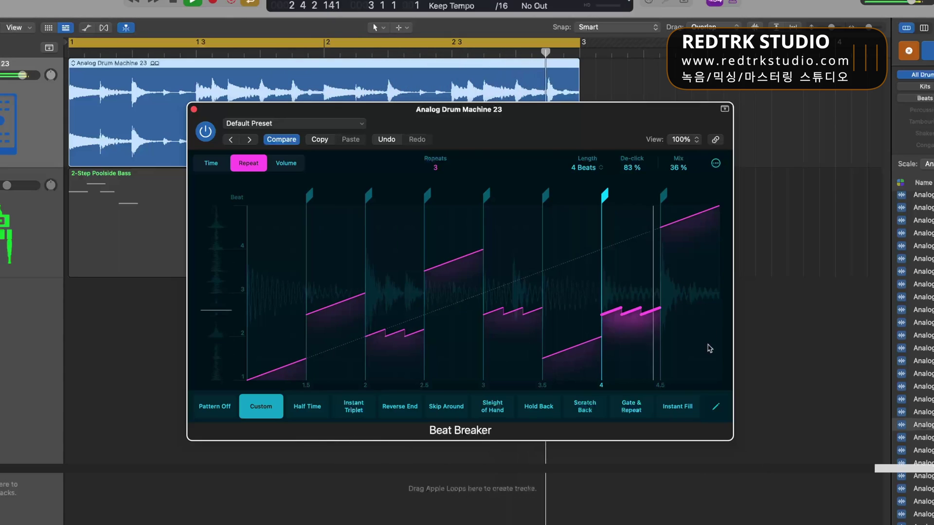
pyautogui.press('space')
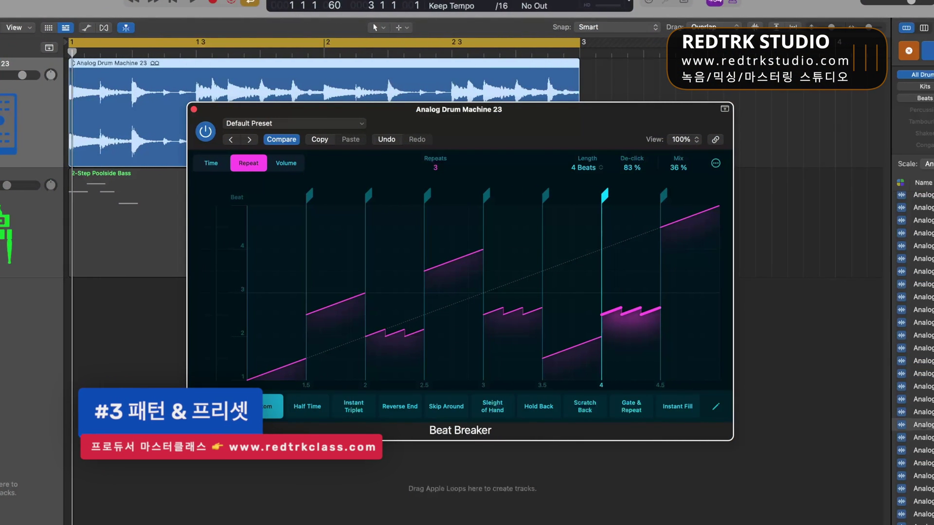
# Turn the pattern off, audition the unprocessed loop, and return the Mix to 100 %.
pyautogui.click(218, 411)
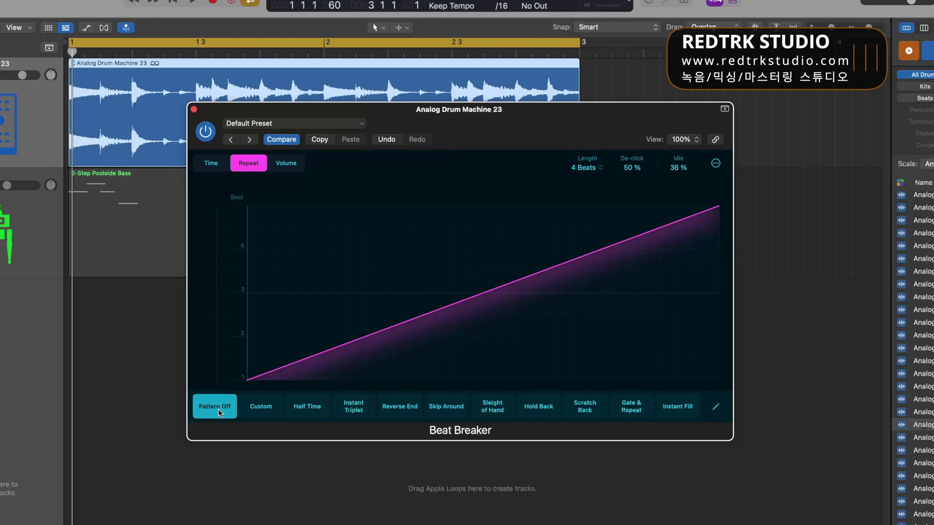
pyautogui.press('space')
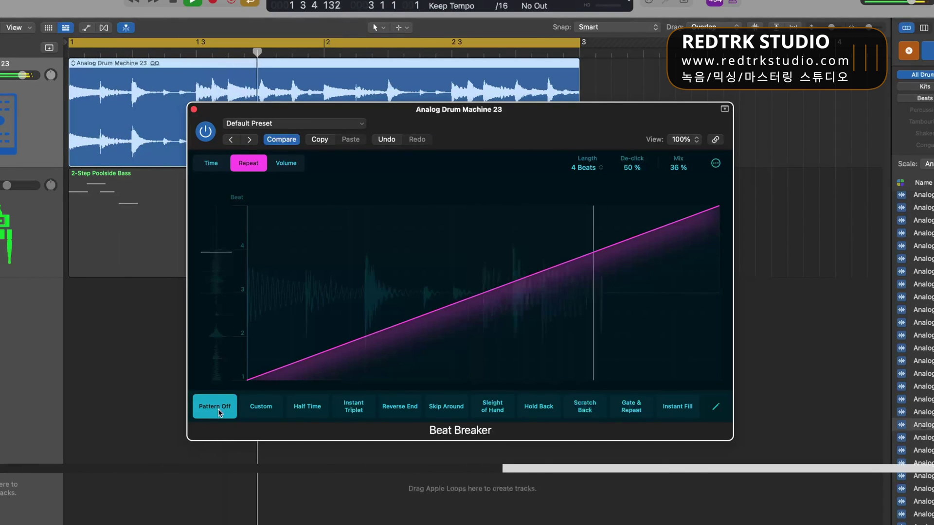
pyautogui.press('space')
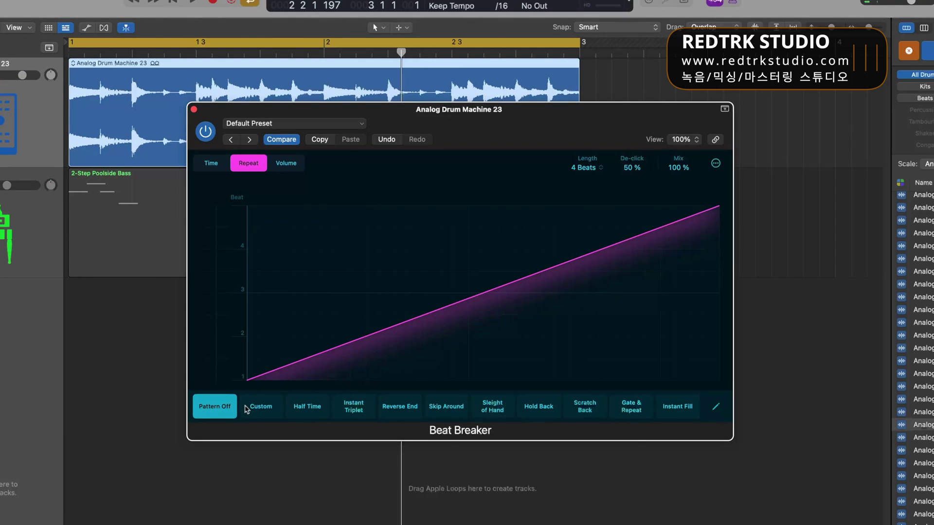
# Play the loop through the Custom, Half Time, Instant Triplet, Reverse End and Skip Around patterns in turn.
pyautogui.click(245, 407)
pyautogui.press('space')
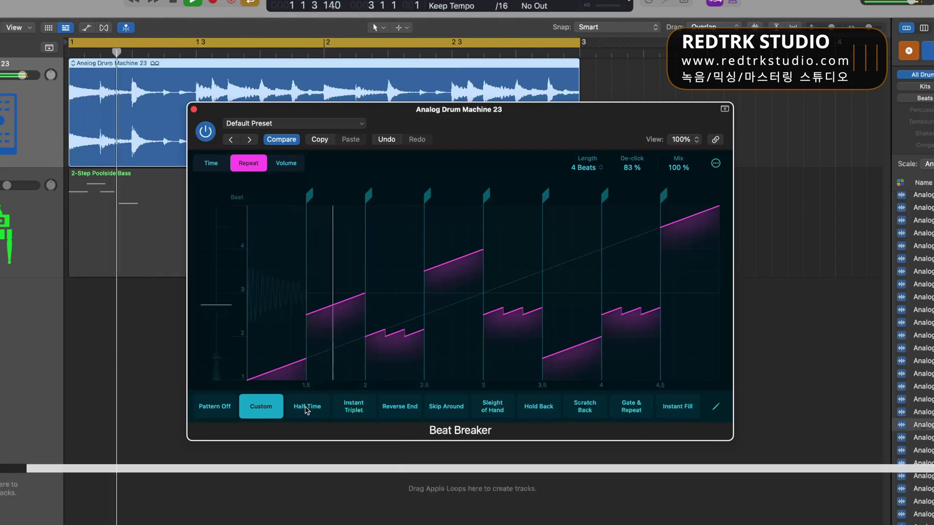
pyautogui.click(307, 407)
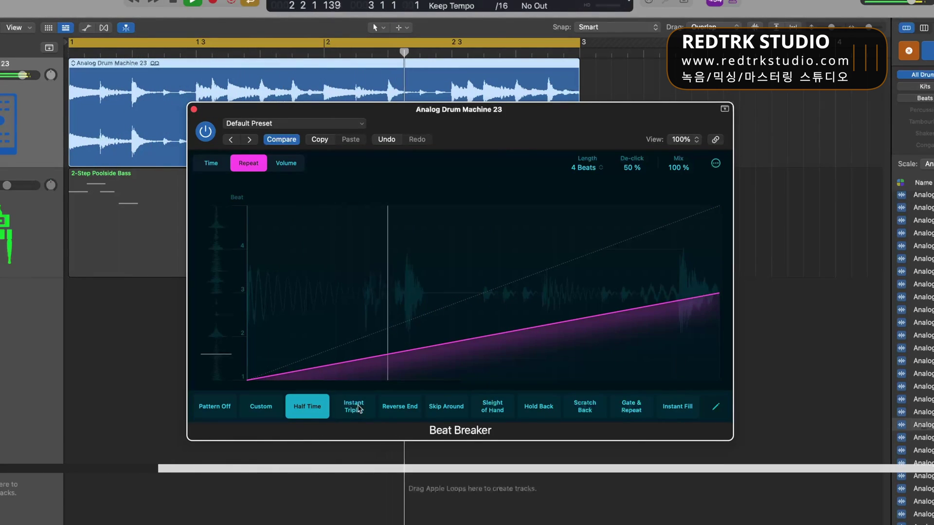
pyautogui.click(358, 408)
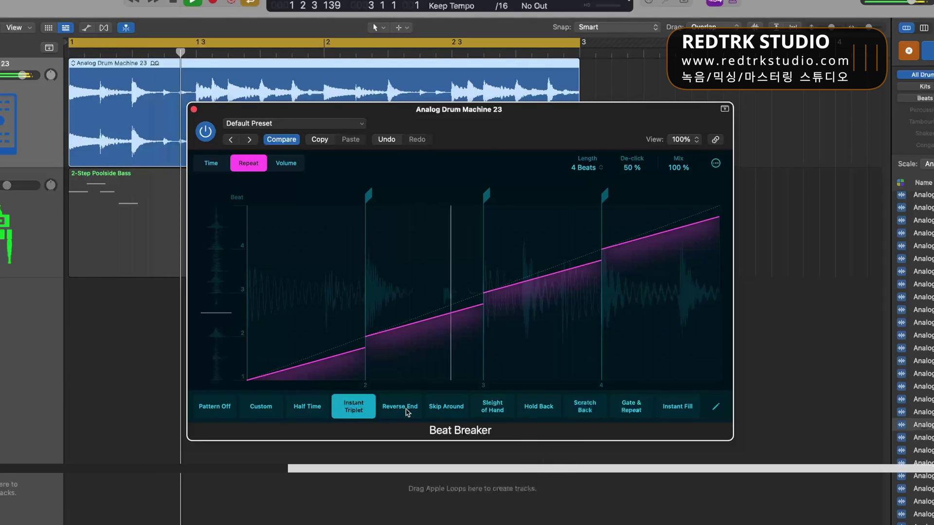
pyautogui.click(407, 410)
pyautogui.click(451, 408)
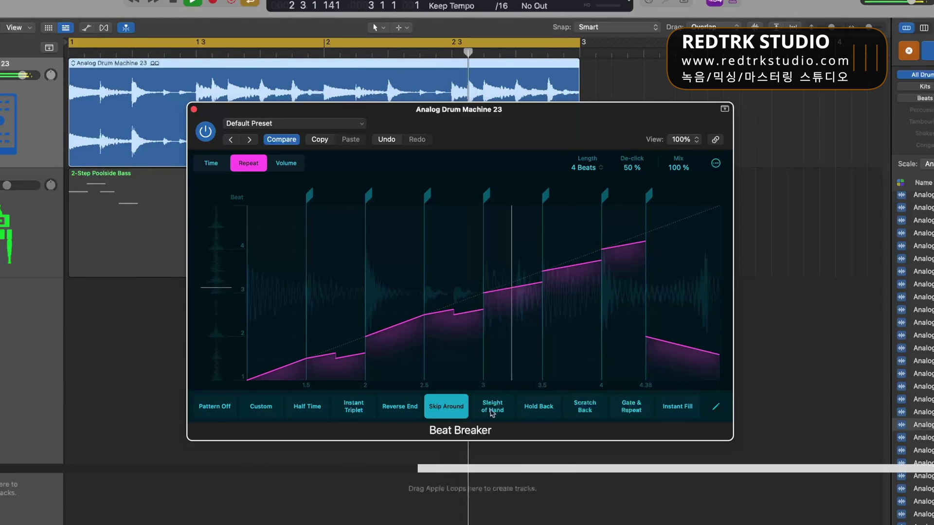
# Audition the Sleight of Hand, Hold Back, Scratch Back, Gate & Repeat and Instant Fill patterns, and stop playback.
pyautogui.click(492, 408)
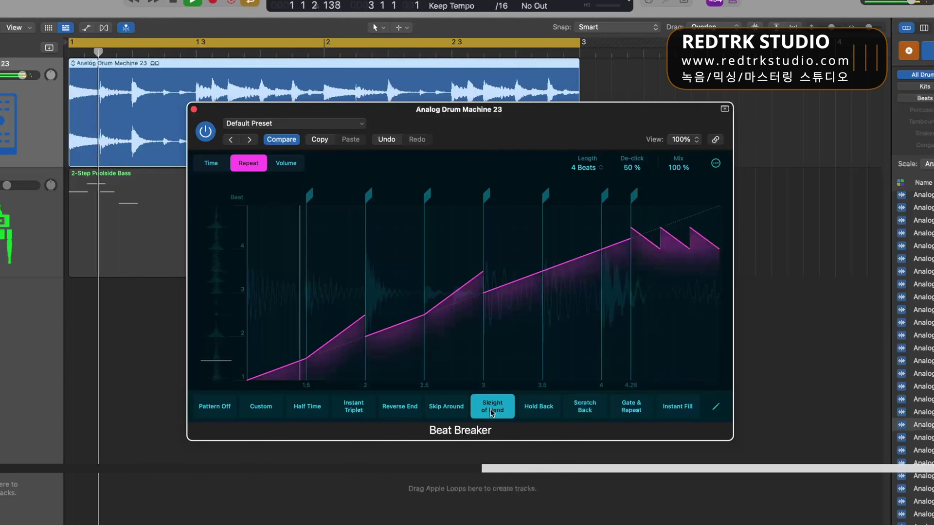
pyautogui.click(539, 410)
pyautogui.click(585, 413)
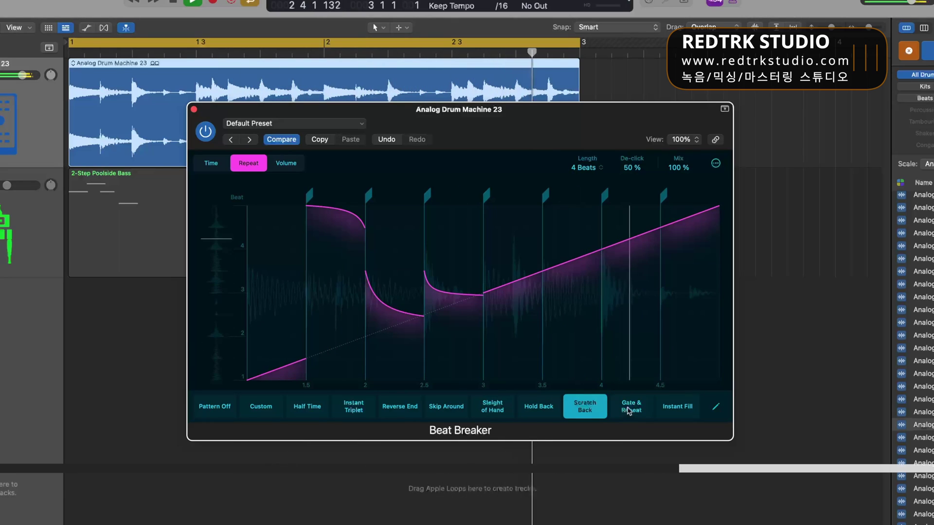
pyautogui.click(630, 408)
pyautogui.click(677, 408)
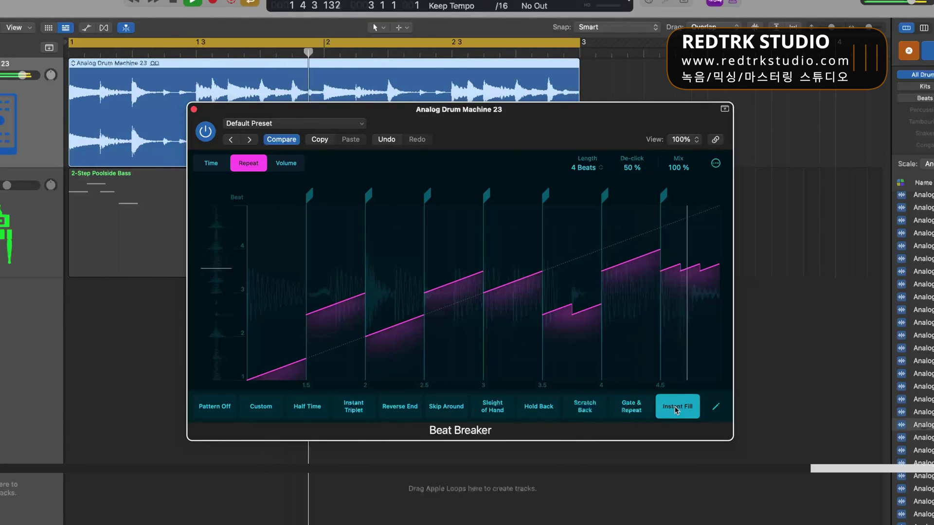
pyautogui.press('space')
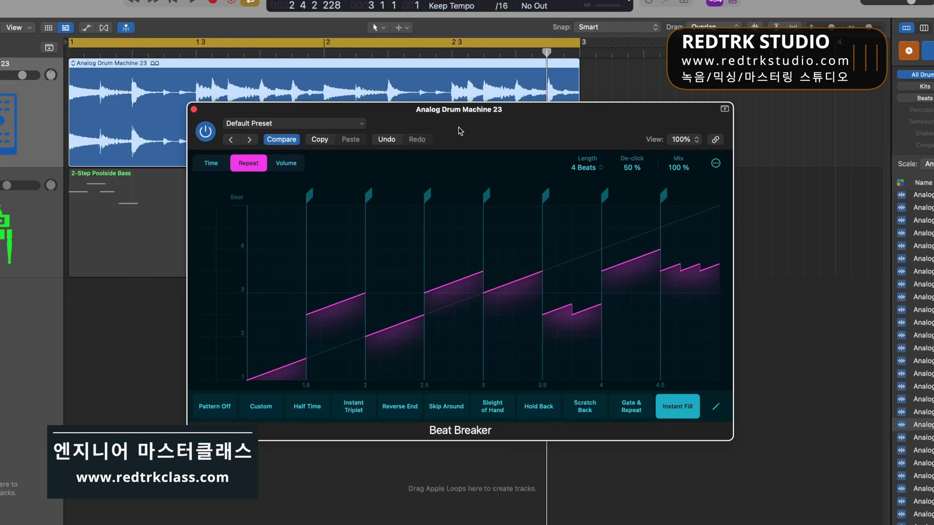
# Load the Beat Repeater preset from the Basic category and start playback.
pyautogui.click(309, 124)
pyautogui.moveTo(324, 367)
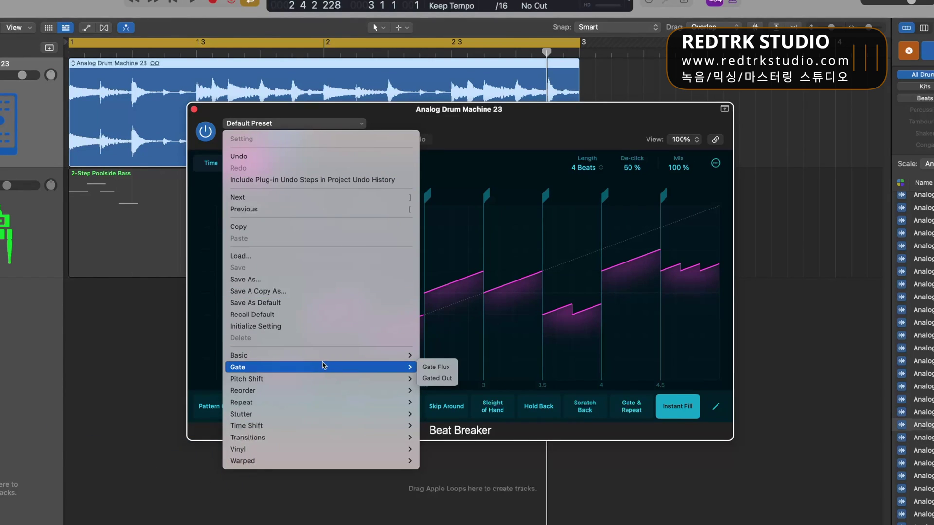
pyautogui.moveTo(325, 395)
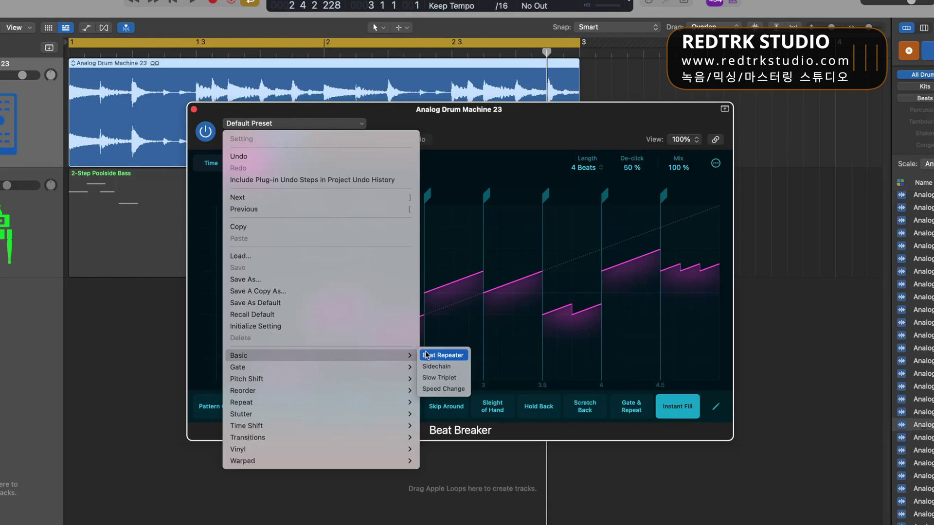
pyautogui.click(430, 356)
pyautogui.press('space')
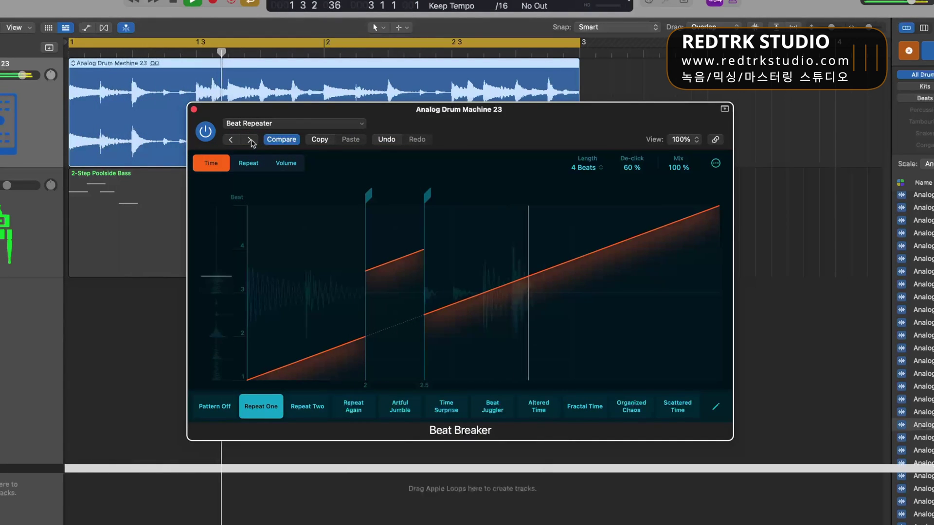
# Switch to the Sidechain preset and audition its Slope 1, Slope 2, Deep 1, Dip 2 and Dip 1 patterns.
pyautogui.click(250, 141)
pyautogui.click(250, 141)
pyautogui.click(230, 140)
pyautogui.click(307, 407)
pyautogui.click(354, 407)
pyautogui.click(400, 406)
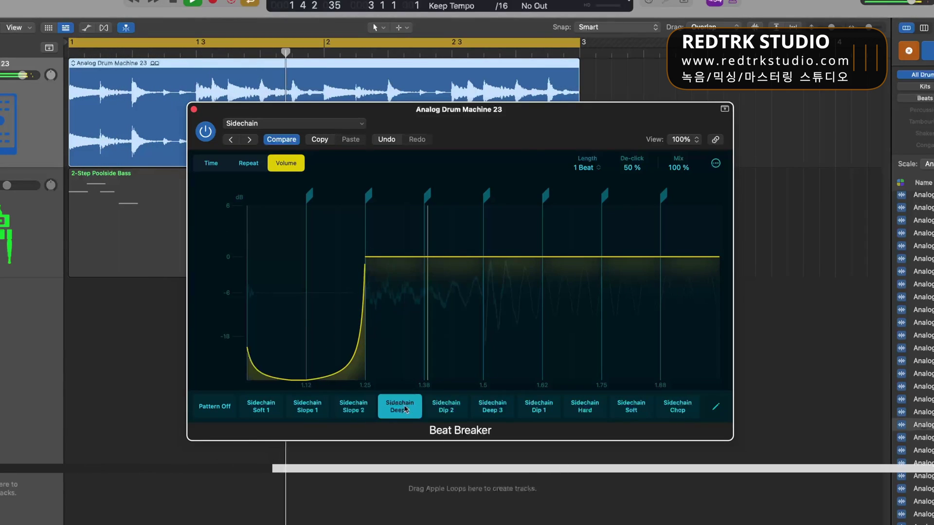
pyautogui.click(446, 407)
pyautogui.click(539, 407)
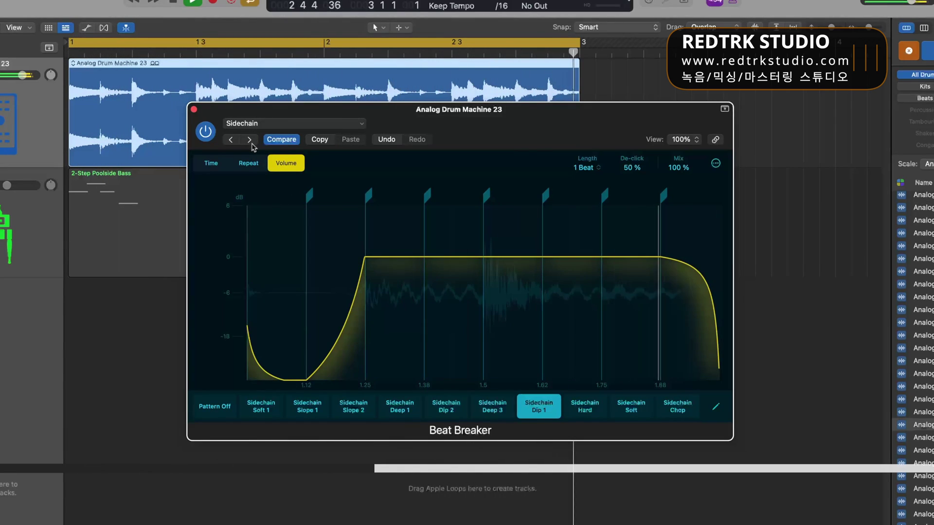
# Audition the following presets one by one, through Speed Change and Melody Pitches, up to Pitch Chop.
pyautogui.click(250, 141)
pyautogui.click(250, 140)
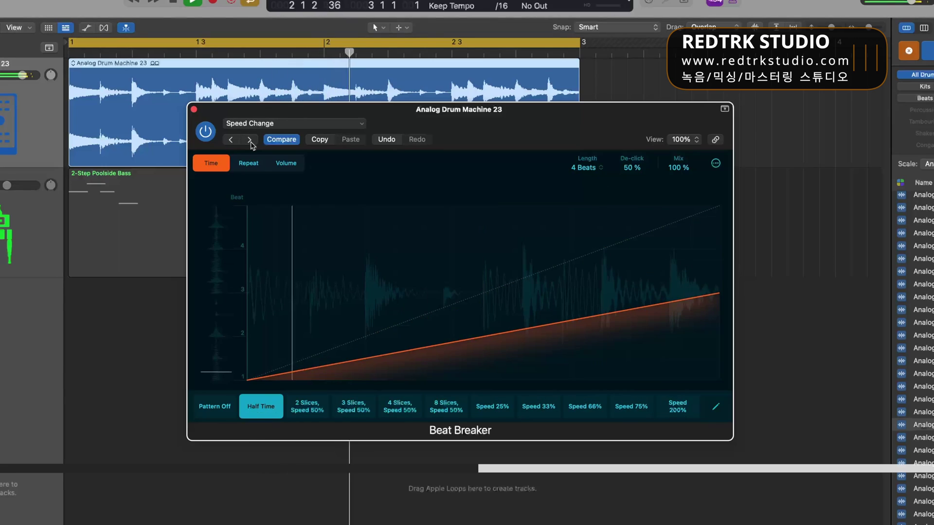
pyautogui.click(250, 140)
pyautogui.click(250, 140)
pyautogui.click(250, 140)
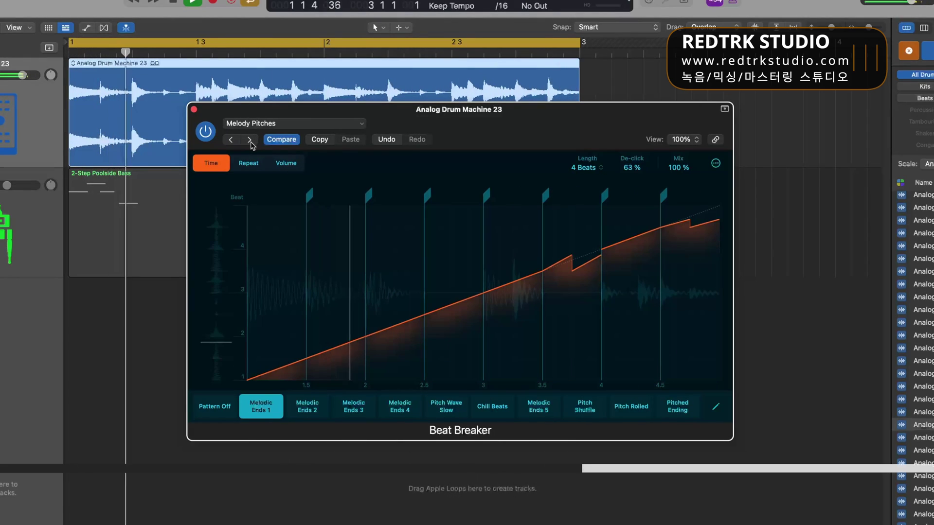
pyautogui.click(250, 140)
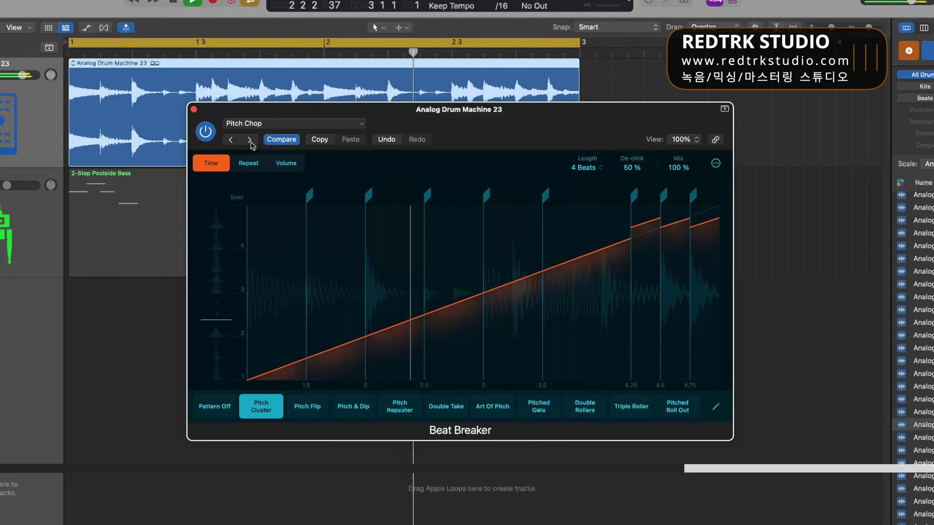
# Advance through the presets past Complex Arrangement and Techno to load Make A Fill, with playback stopped.
pyautogui.click(250, 140)
pyautogui.click(249, 140)
pyautogui.click(250, 140)
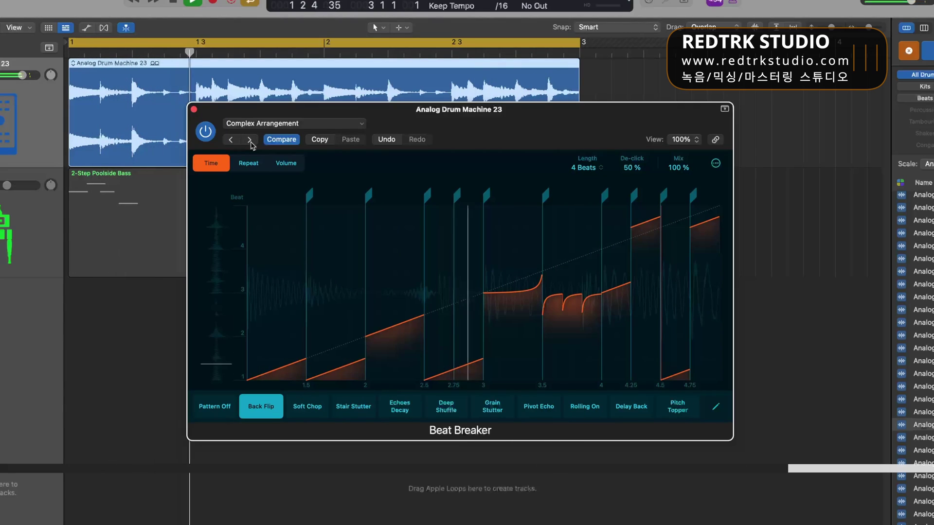
pyautogui.click(249, 140)
pyautogui.click(250, 140)
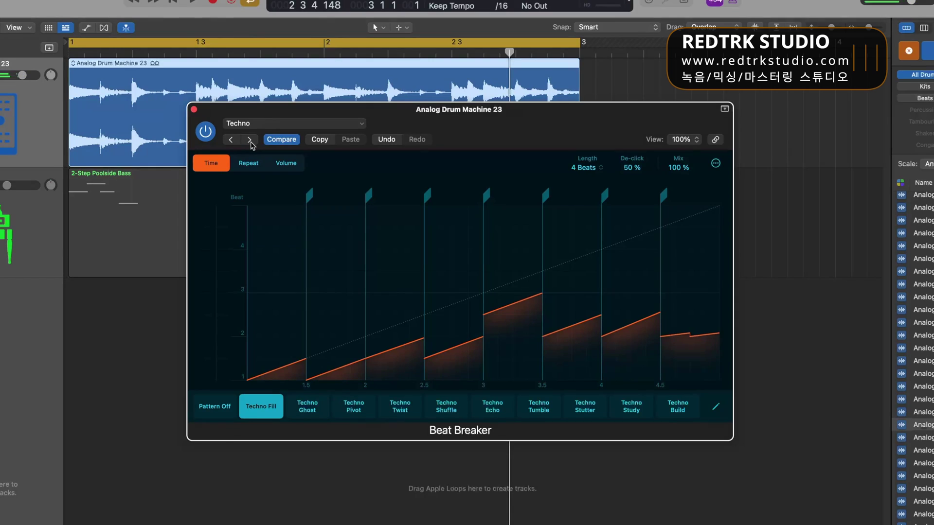
pyautogui.click(249, 140)
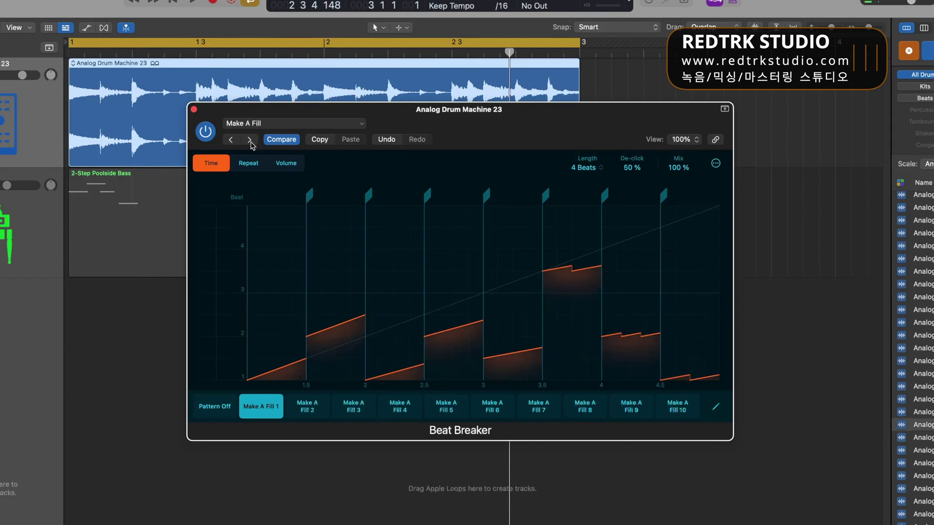
# Browse the Make A Fill patterns from 2 up to 6 and back down to Make A Fill 1.
pyautogui.click(305, 410)
pyautogui.click(359, 415)
pyautogui.click(400, 413)
pyautogui.click(445, 415)
pyautogui.click(474, 415)
pyautogui.click(445, 414)
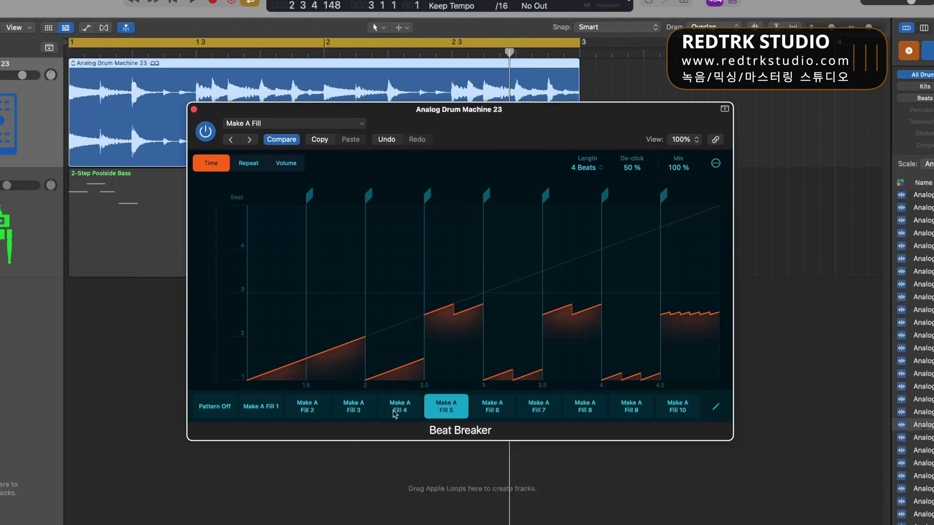
pyautogui.click(399, 413)
pyautogui.click(353, 414)
pyautogui.click(306, 414)
pyautogui.click(248, 414)
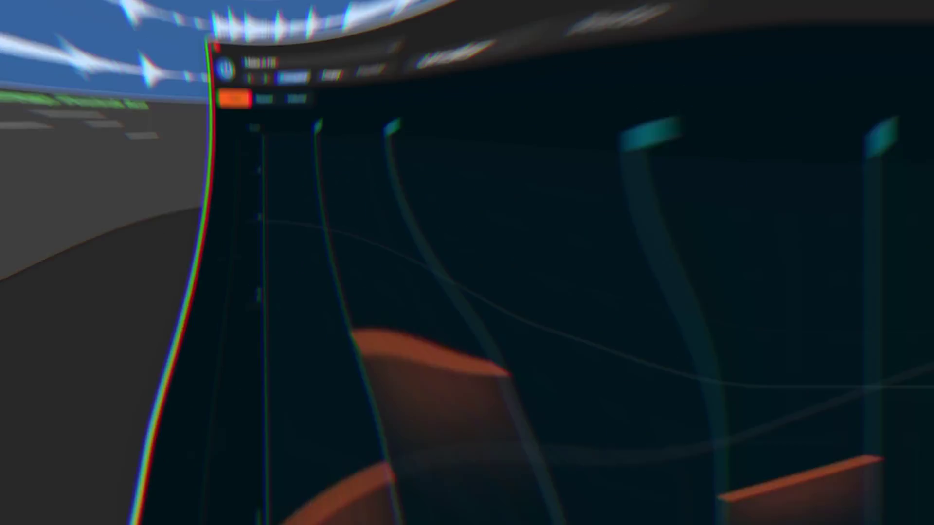